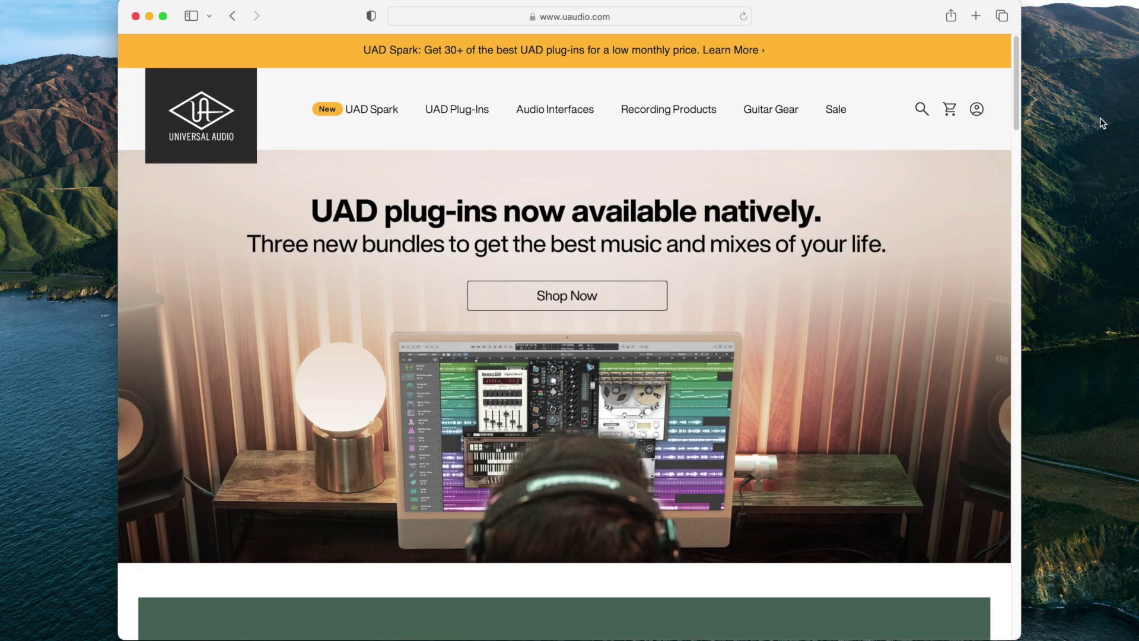
Step: Visit the account Log In page, then the Create an Account page
{"action": "left_click", "coordinate": [977, 110]}
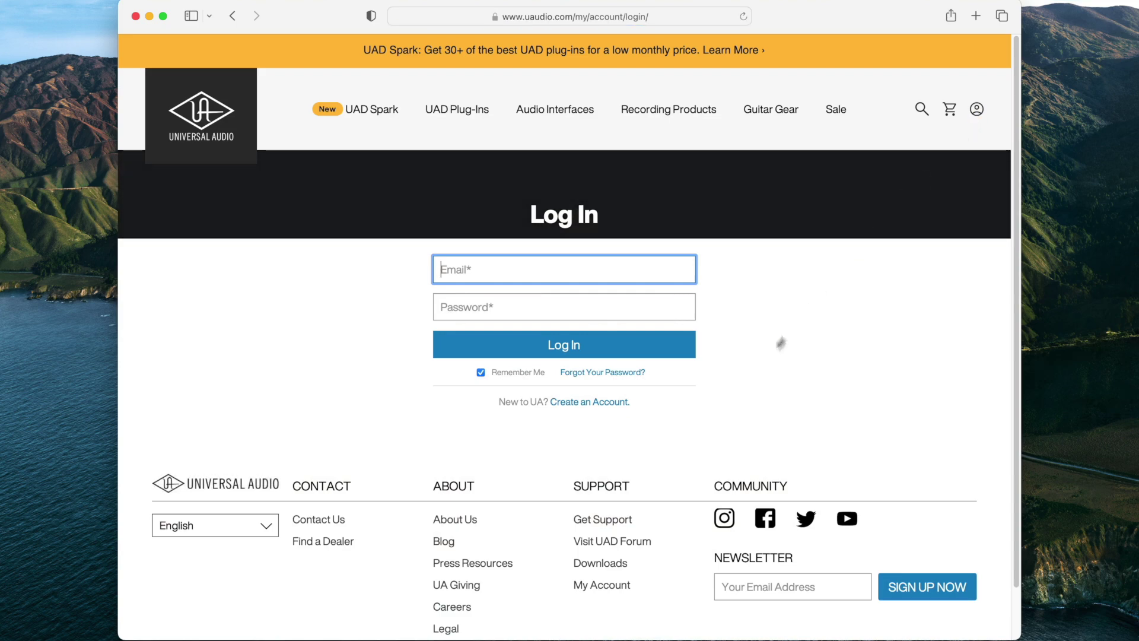
{"action": "left_click", "coordinate": [630, 404]}
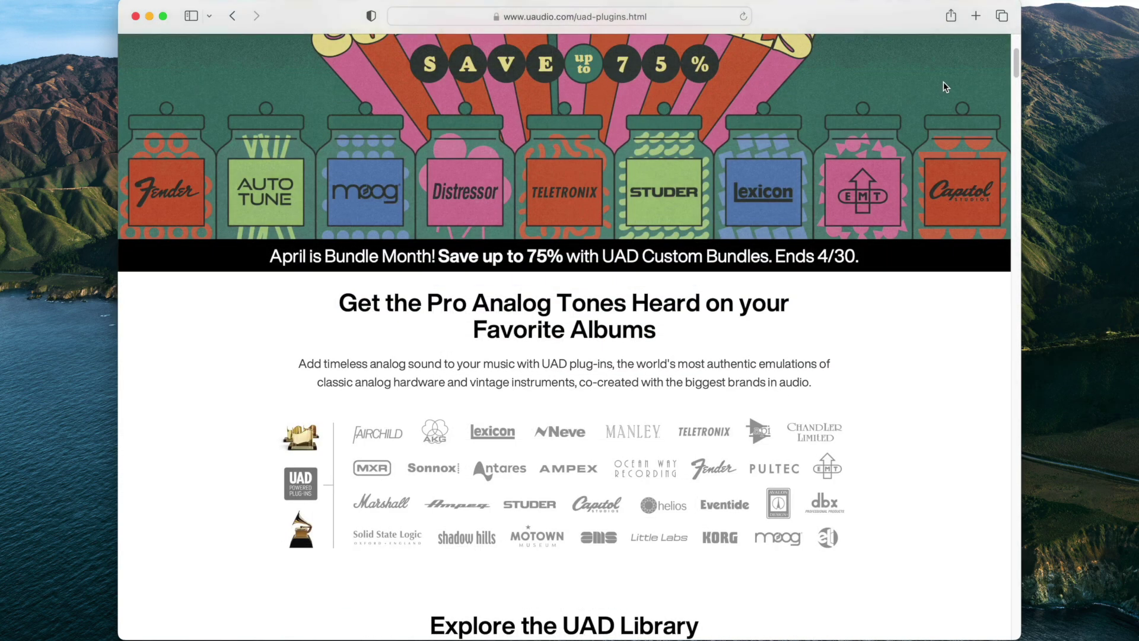
{"action": "scroll", "coordinate": [943, 82], "scroll_direction": "down", "scroll_amount": 1}
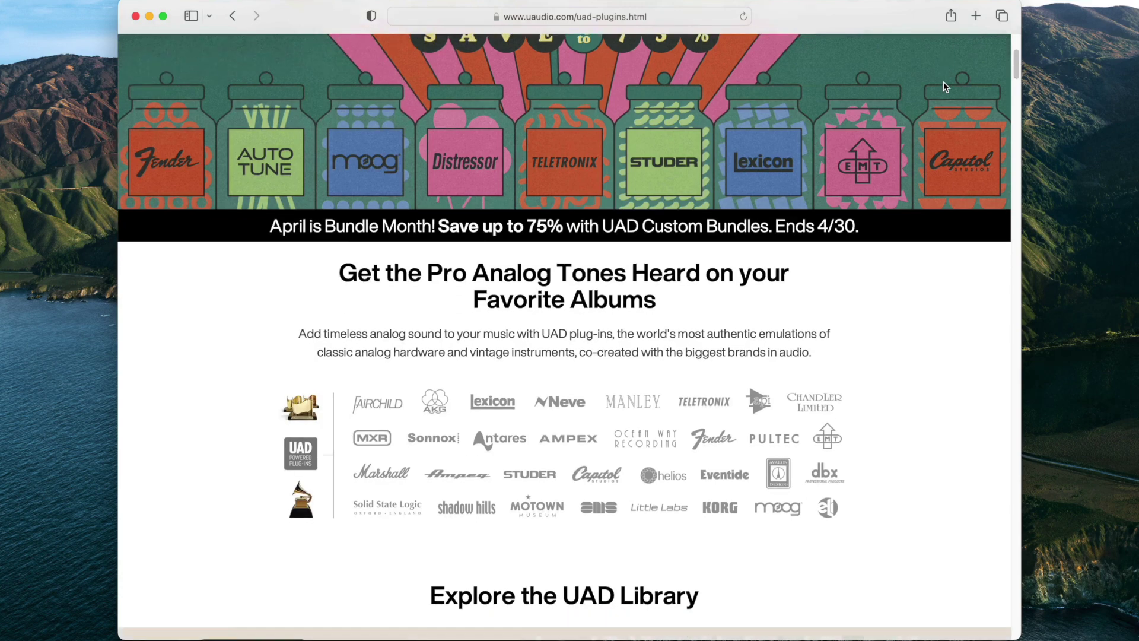
{"action": "scroll", "coordinate": [944, 83], "scroll_direction": "down", "scroll_amount": 1}
{"action": "scroll", "coordinate": [943, 82], "scroll_direction": "down", "scroll_amount": 3}
{"action": "scroll", "coordinate": [943, 82], "scroll_direction": "down", "scroll_amount": 2}
{"action": "scroll", "coordinate": [944, 82], "scroll_direction": "down", "scroll_amount": 1}
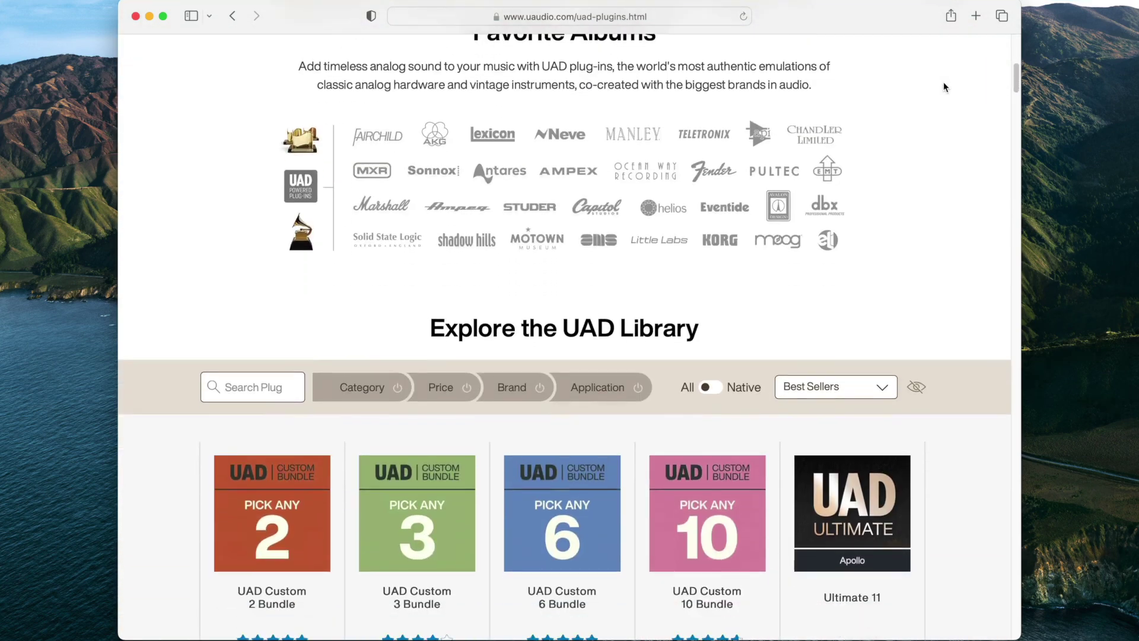
{"action": "scroll", "coordinate": [944, 83], "scroll_direction": "down", "scroll_amount": 2}
{"action": "scroll", "coordinate": [944, 82], "scroll_direction": "down", "scroll_amount": 2}
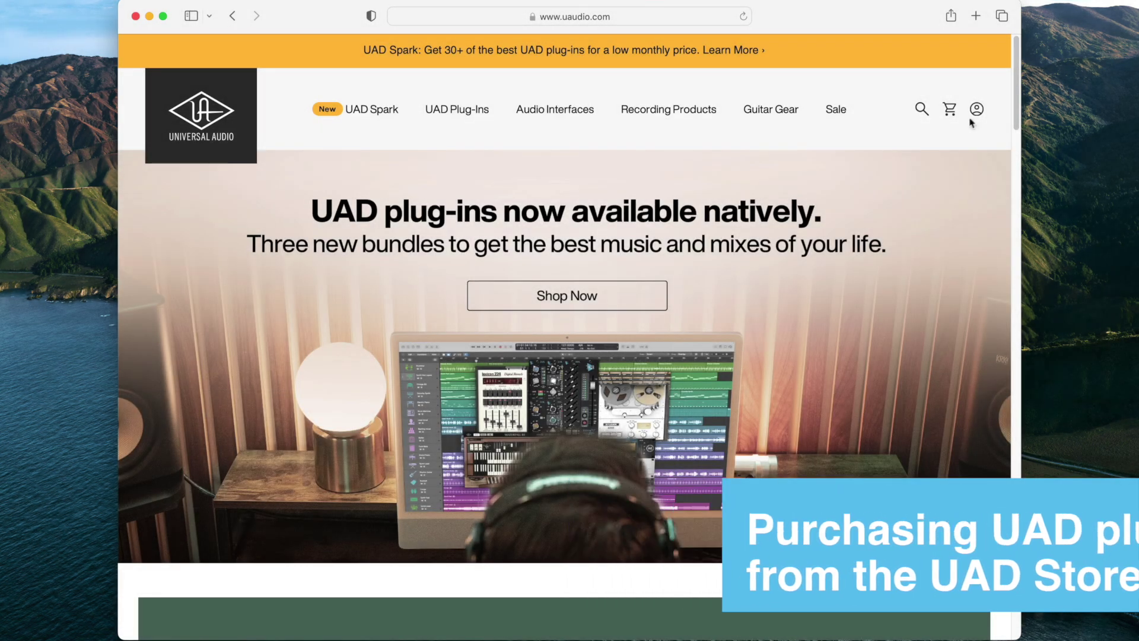
Step: Go from the uaudio.com home page to the account login page
{"action": "left_click", "coordinate": [977, 109]}
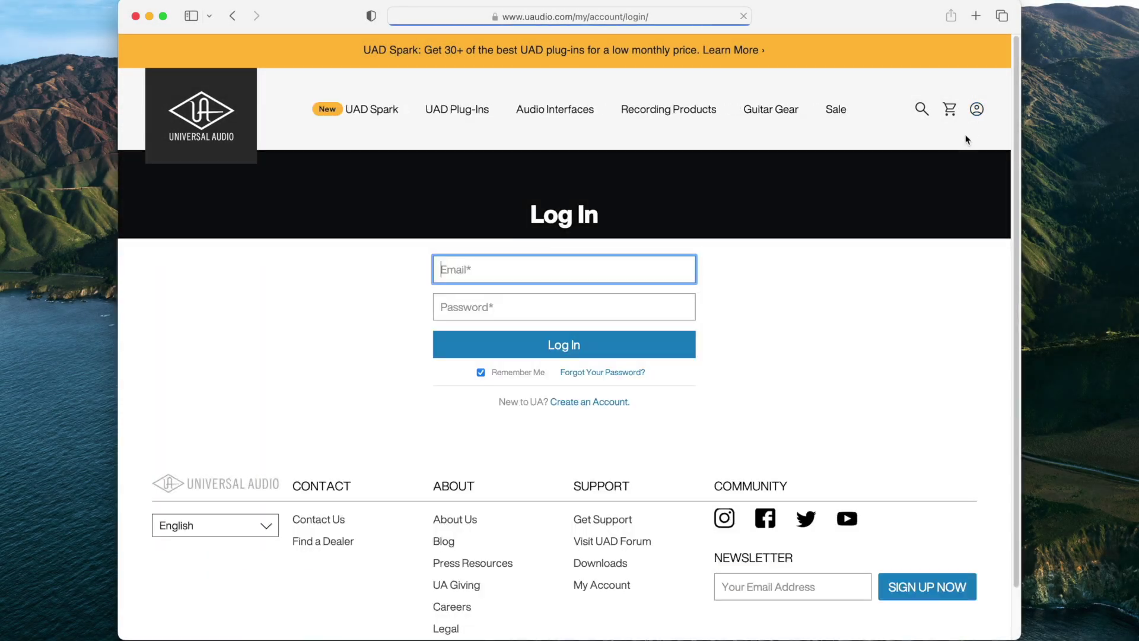
{"action": "type", "text": "uadu"}
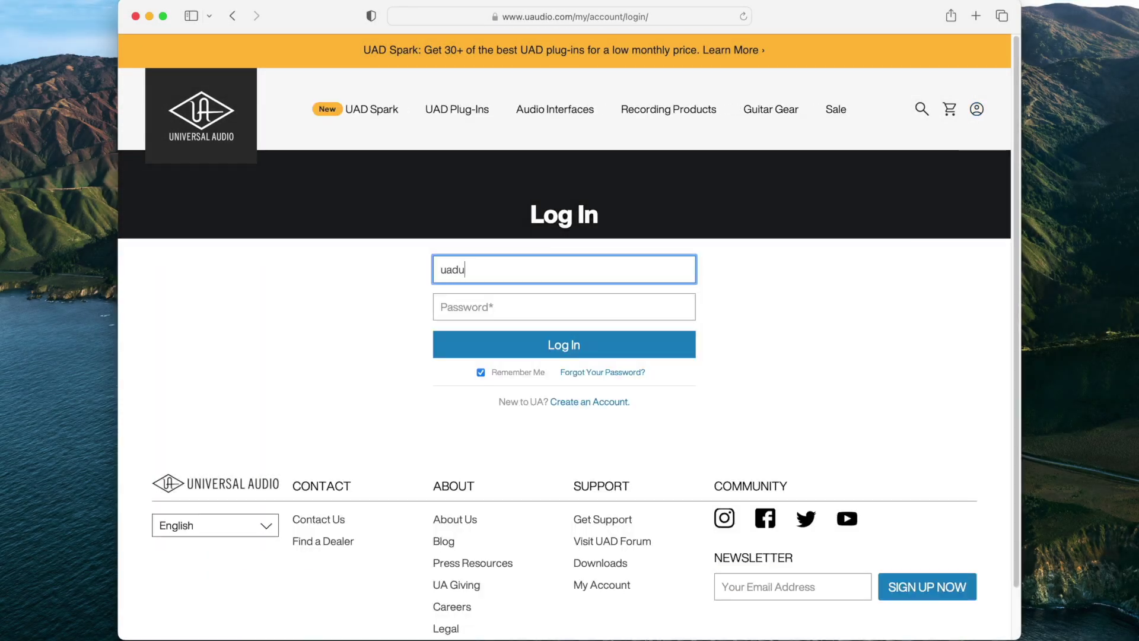
{"action": "type", "text": "ser@example"}
{"action": "type", "text": ".com"}
Step: Log in and add the Teletronix LA-2A Collection and Antares Auto-Tune Realtime Advanced to the cart
{"action": "left_click", "coordinate": [681, 344]}
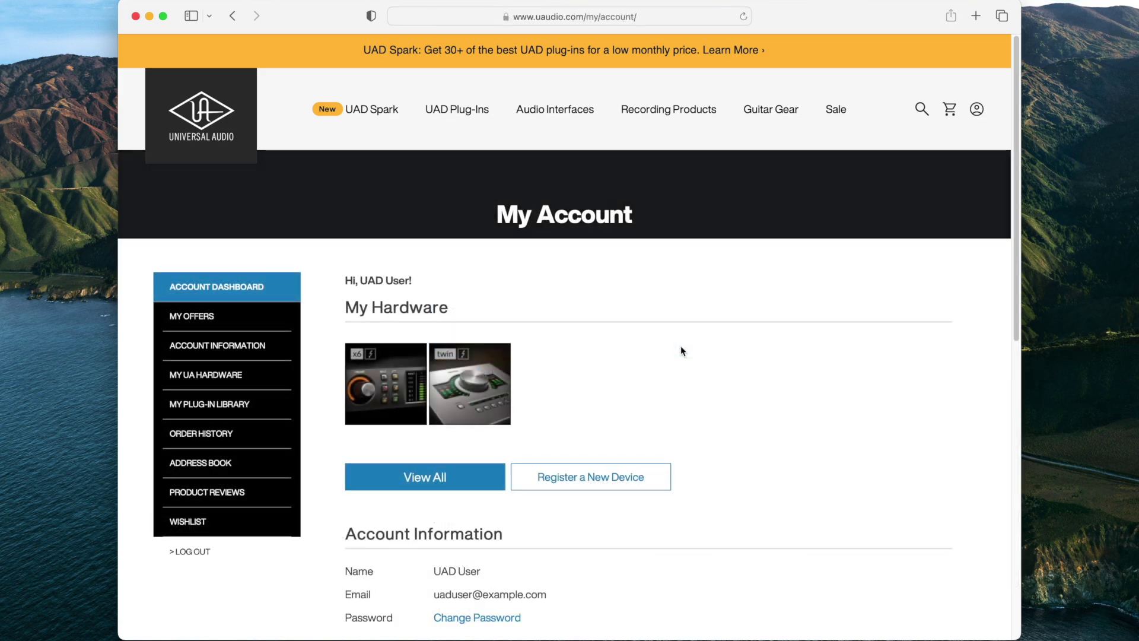
{"action": "mouse_move", "coordinate": [457, 108]}
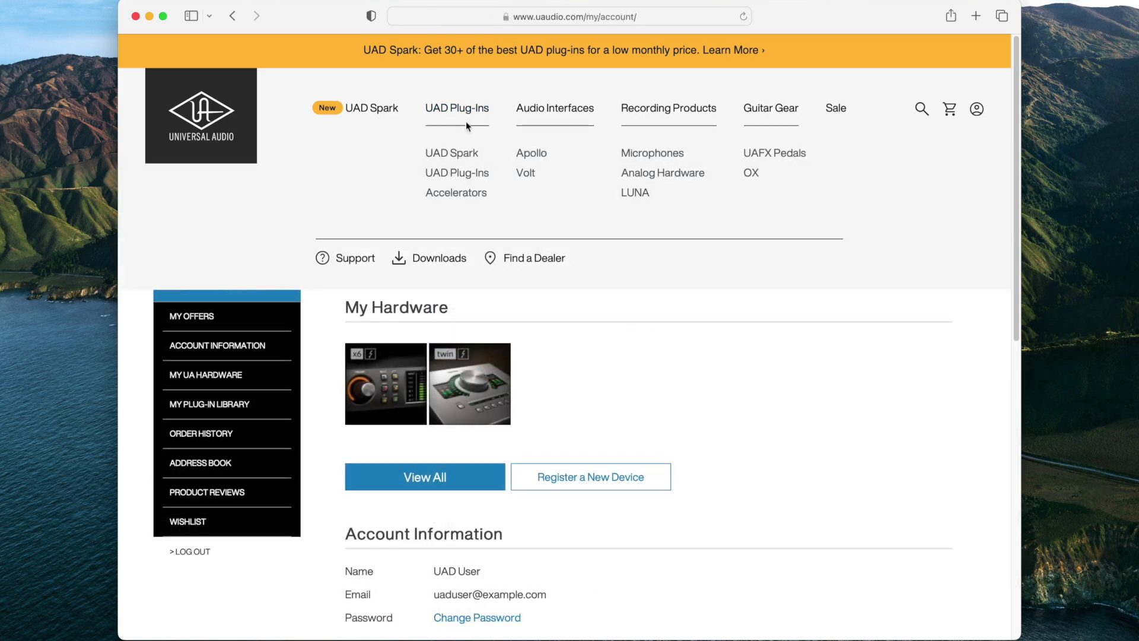
{"action": "left_click", "coordinate": [479, 181]}
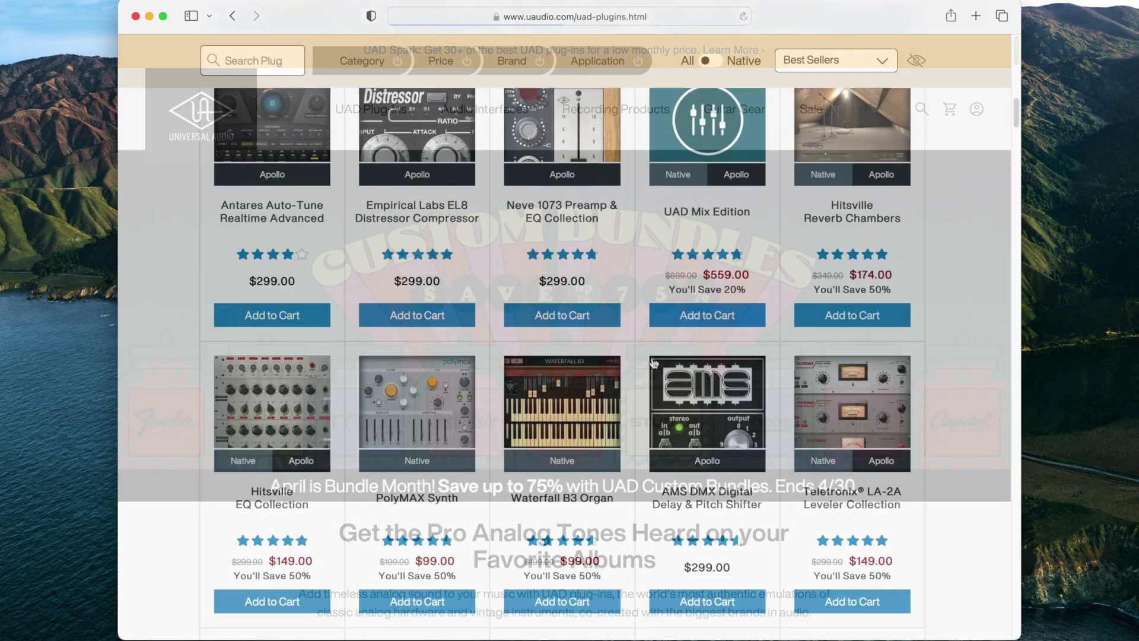
{"action": "scroll", "coordinate": [654, 364], "scroll_direction": "down", "scroll_amount": 1}
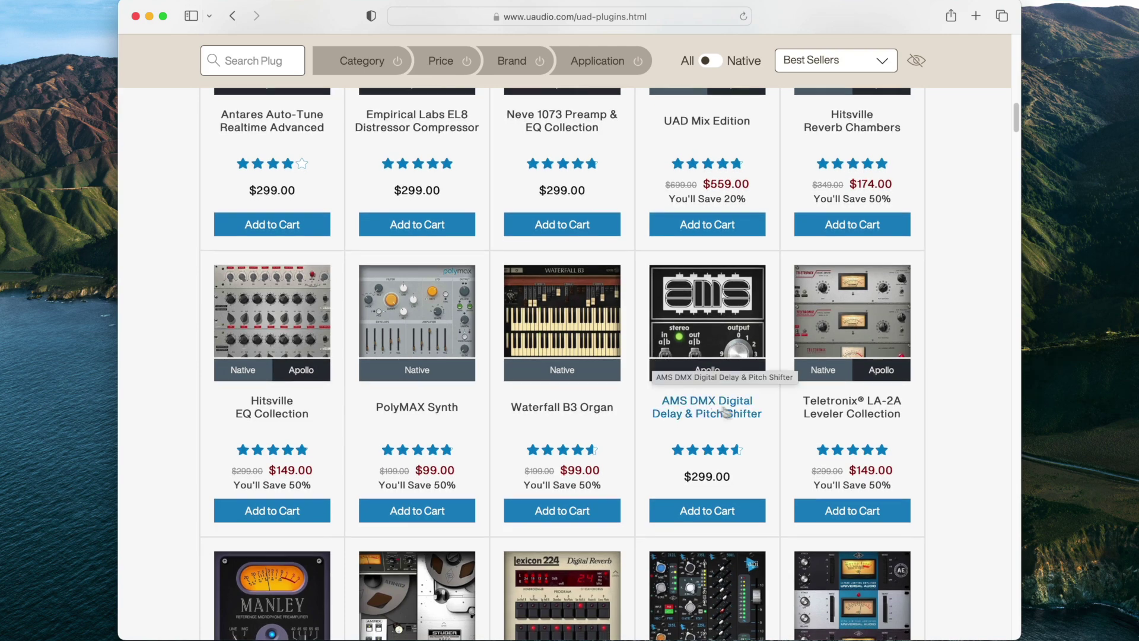
{"action": "left_click", "coordinate": [907, 523]}
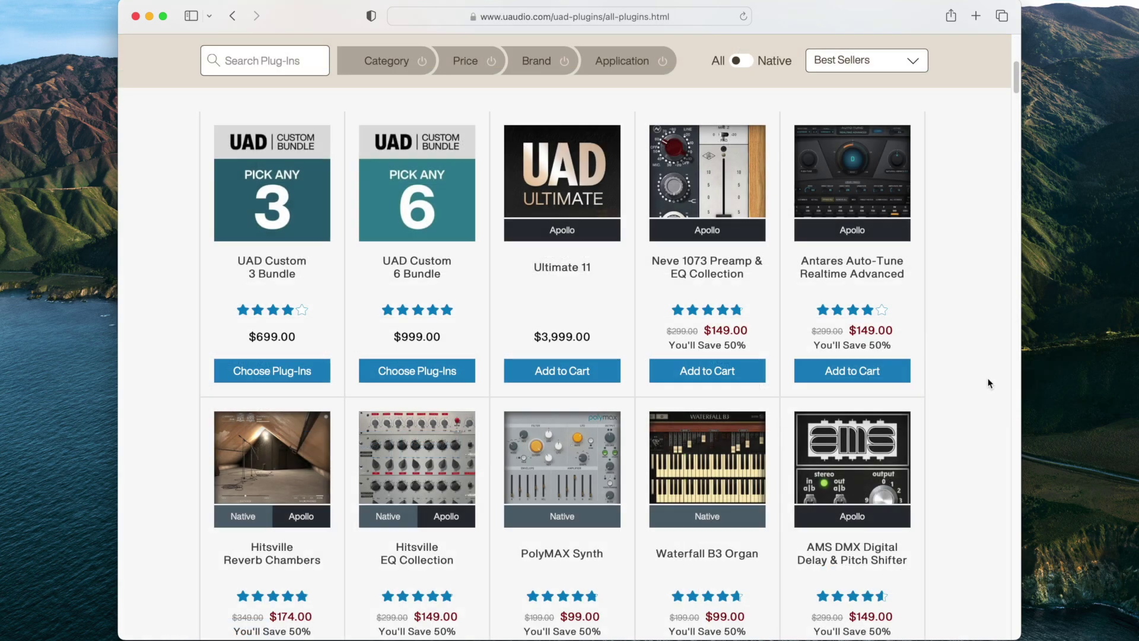
{"action": "left_click", "coordinate": [891, 373]}
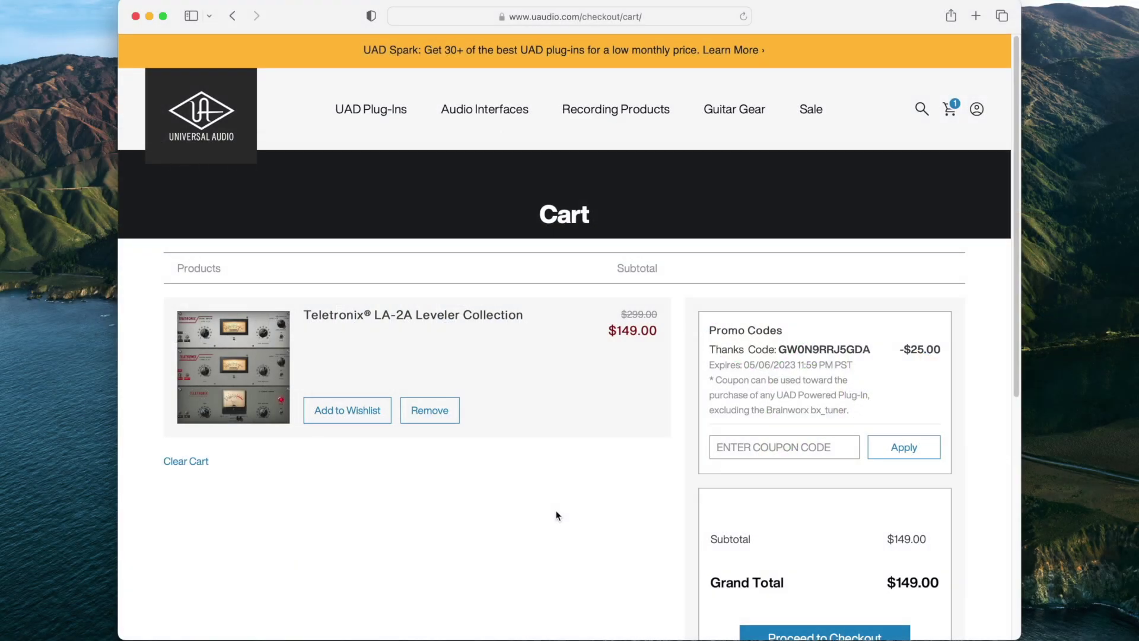
Step: Copy the $25 thanks code into the coupon field and apply it
{"action": "double_click", "coordinate": [804, 350]}
{"action": "key", "text": "super+c"}
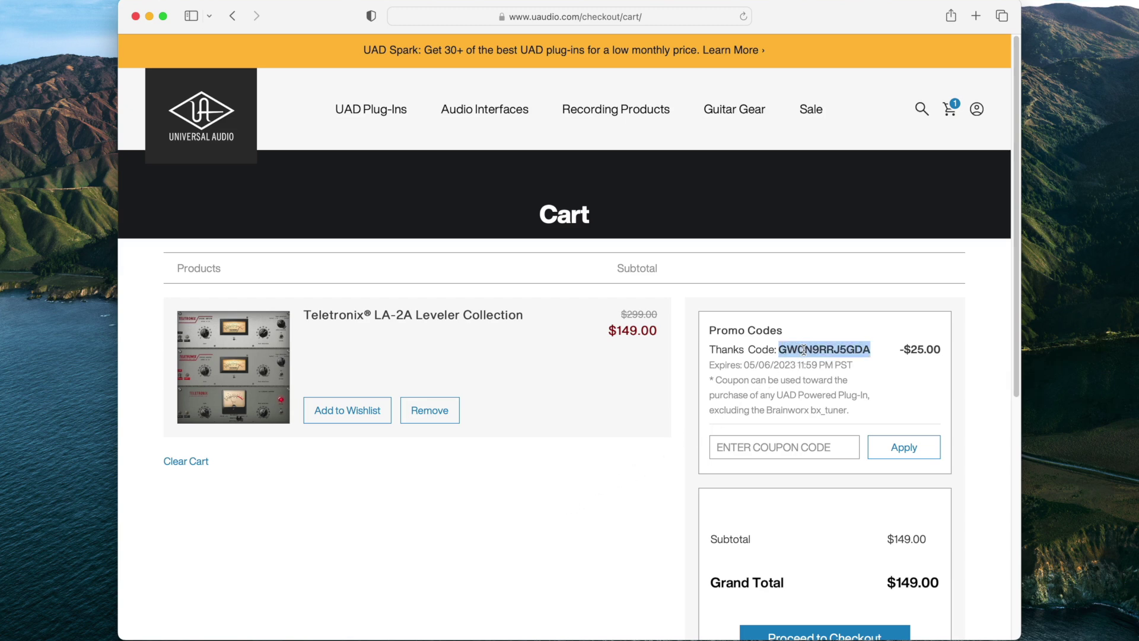
{"action": "left_click", "coordinate": [840, 446]}
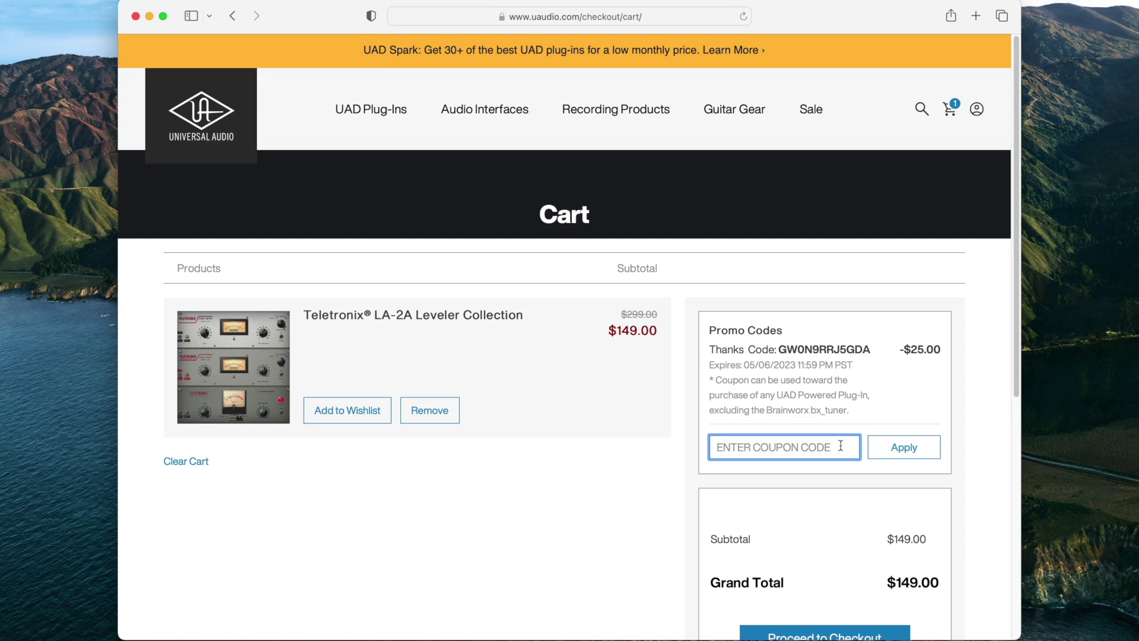
{"action": "key", "text": "super+v"}
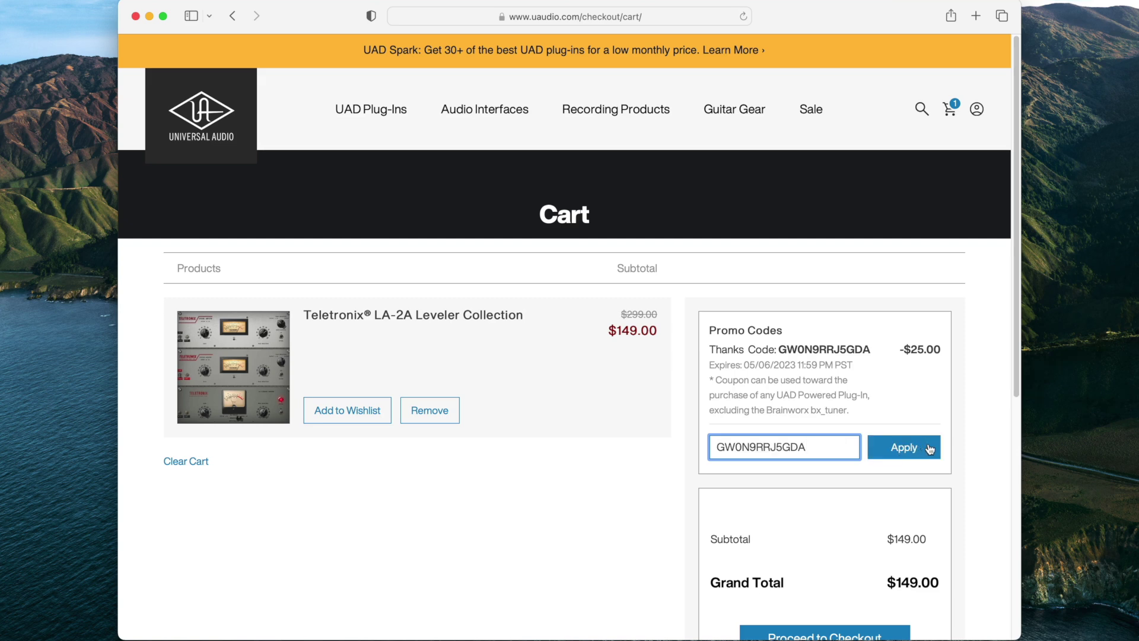
{"action": "left_click", "coordinate": [929, 444]}
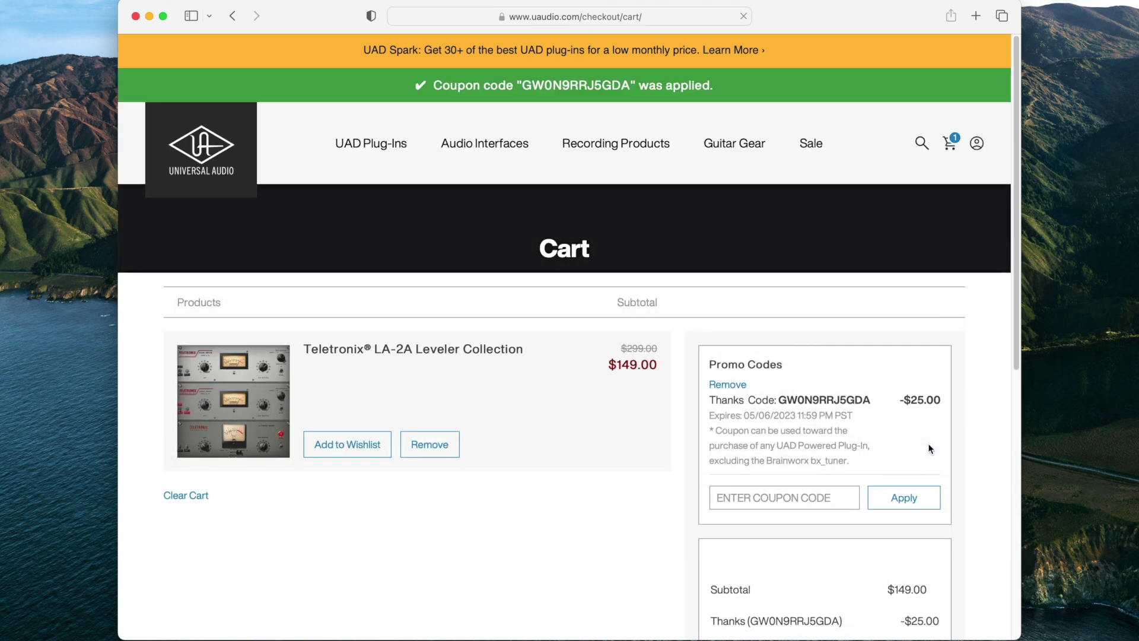
{"action": "scroll", "coordinate": [648, 462], "scroll_direction": "down", "scroll_amount": 3}
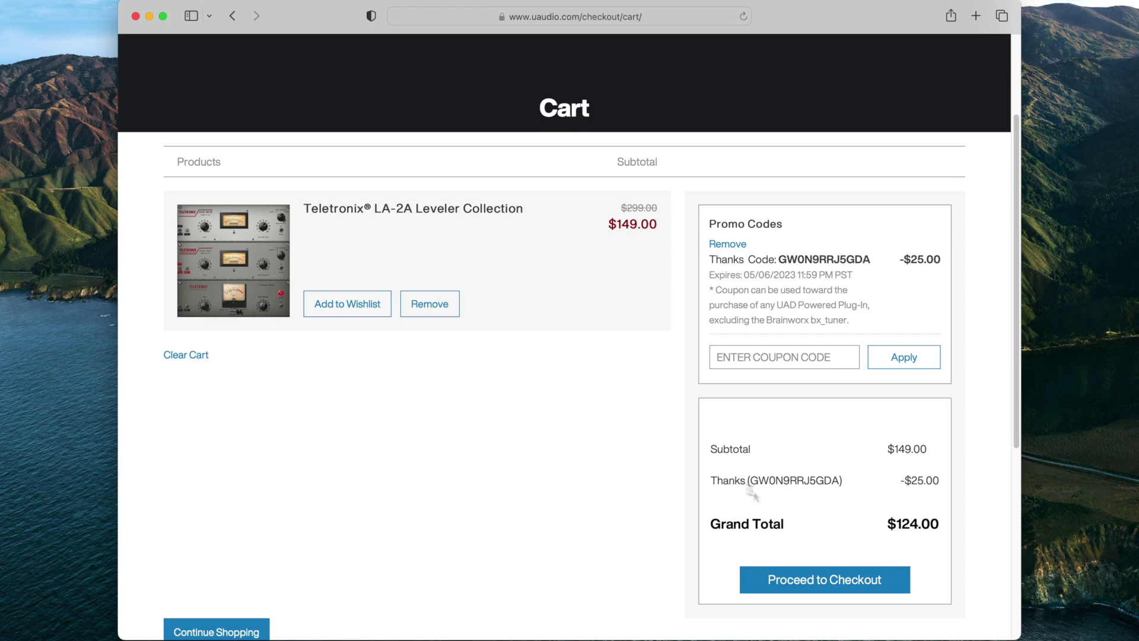
Step: Proceed to checkout with System 1 as the destination system
{"action": "left_click", "coordinate": [895, 585]}
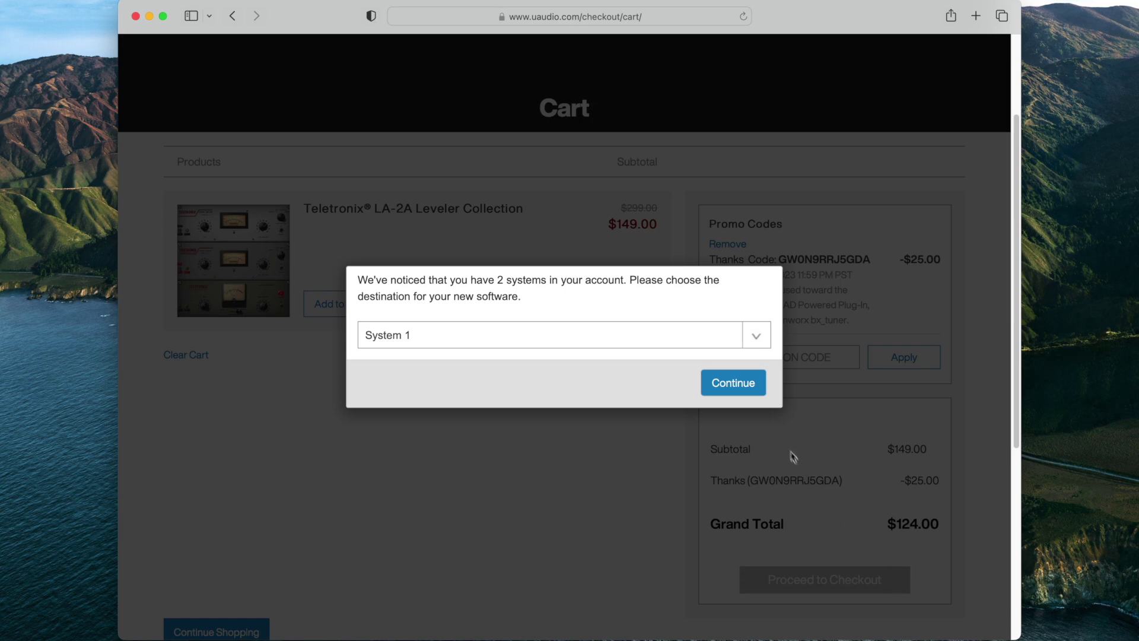
{"action": "left_click", "coordinate": [750, 339]}
{"action": "left_click", "coordinate": [749, 336]}
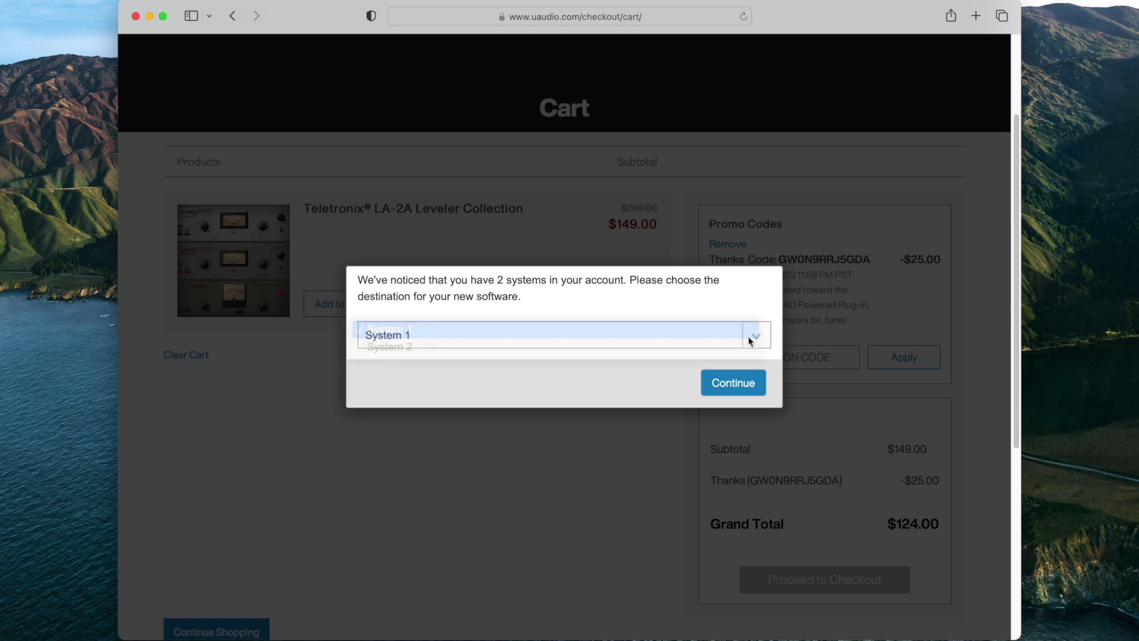
{"action": "left_click", "coordinate": [755, 391]}
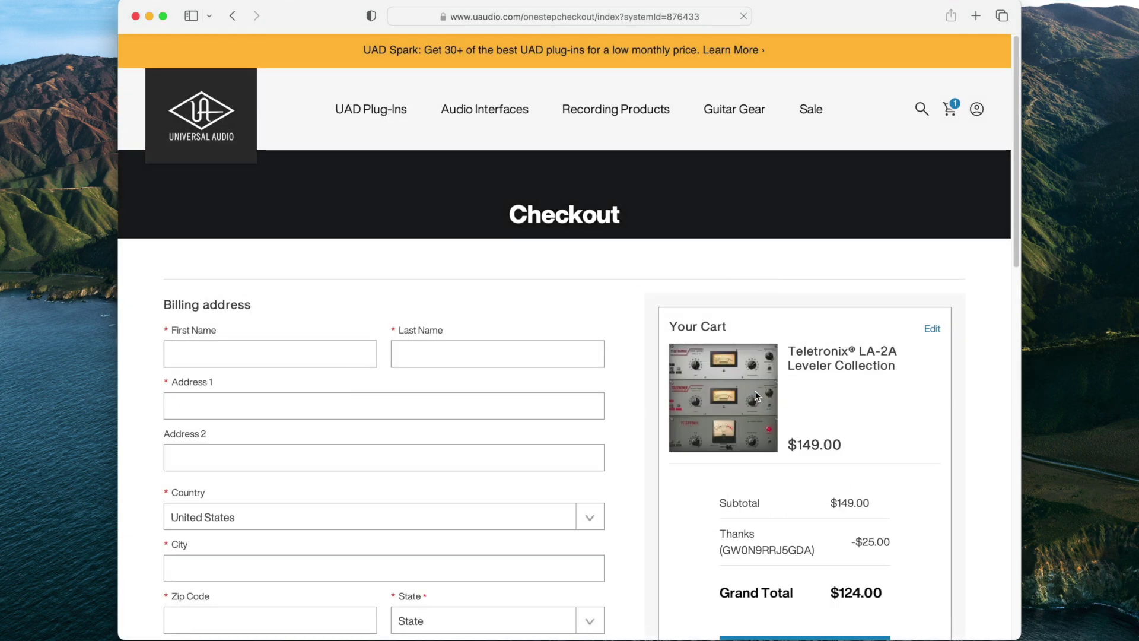
Step: Fill the billing name as UAD User and street as 4585 Scotts Valley Dr
{"action": "left_click", "coordinate": [349, 353]}
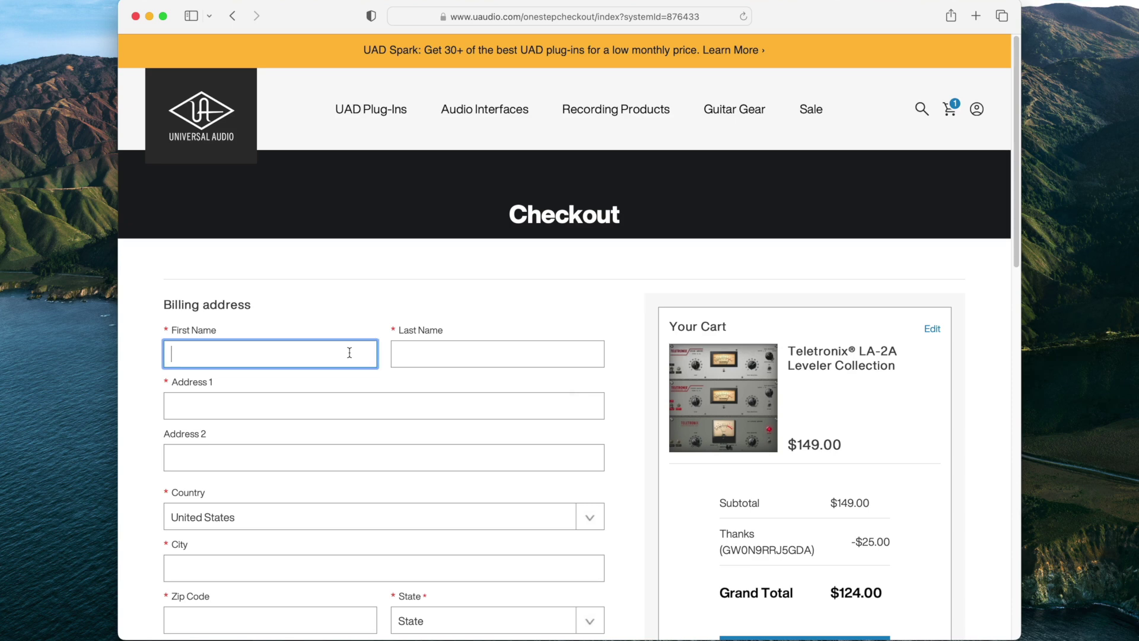
{"action": "type", "text": "UAD"}
{"action": "key", "text": "Tab"}
{"action": "type", "text": "U"}
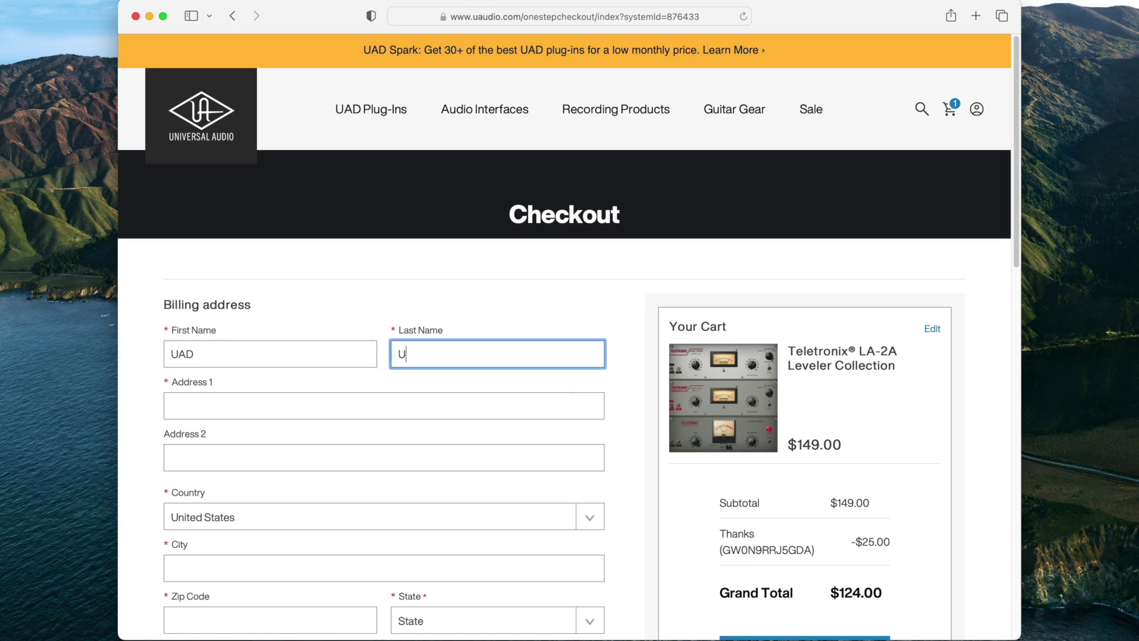
{"action": "type", "text": "ser"}
{"action": "key", "text": "Tab"}
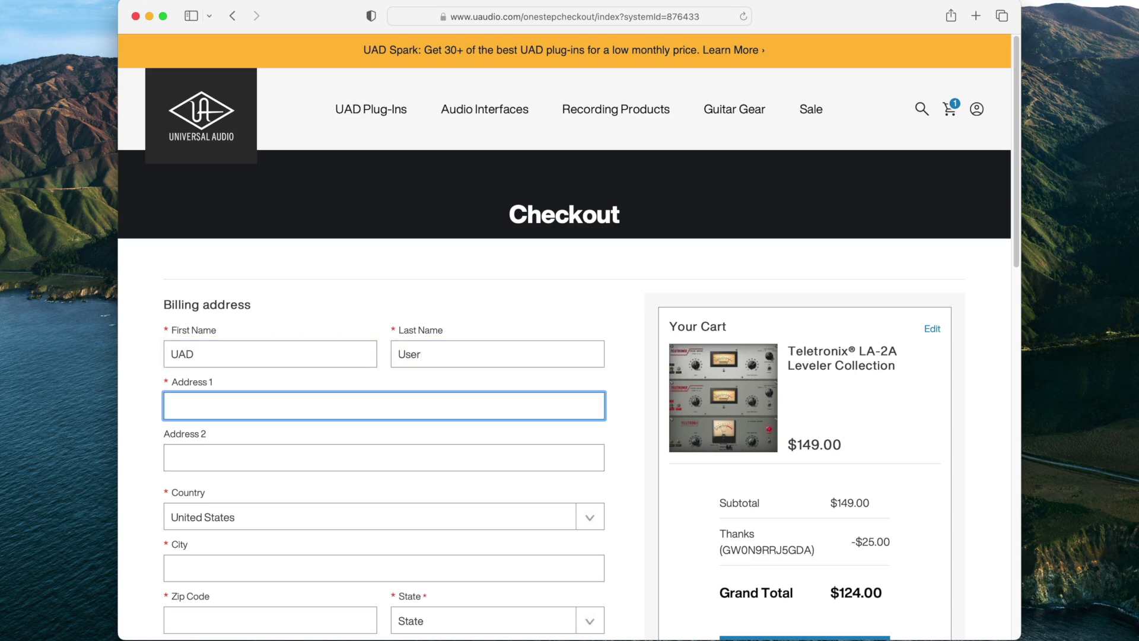
{"action": "type", "text": "4585 Scott"}
{"action": "type", "text": "s Valley Dr"}
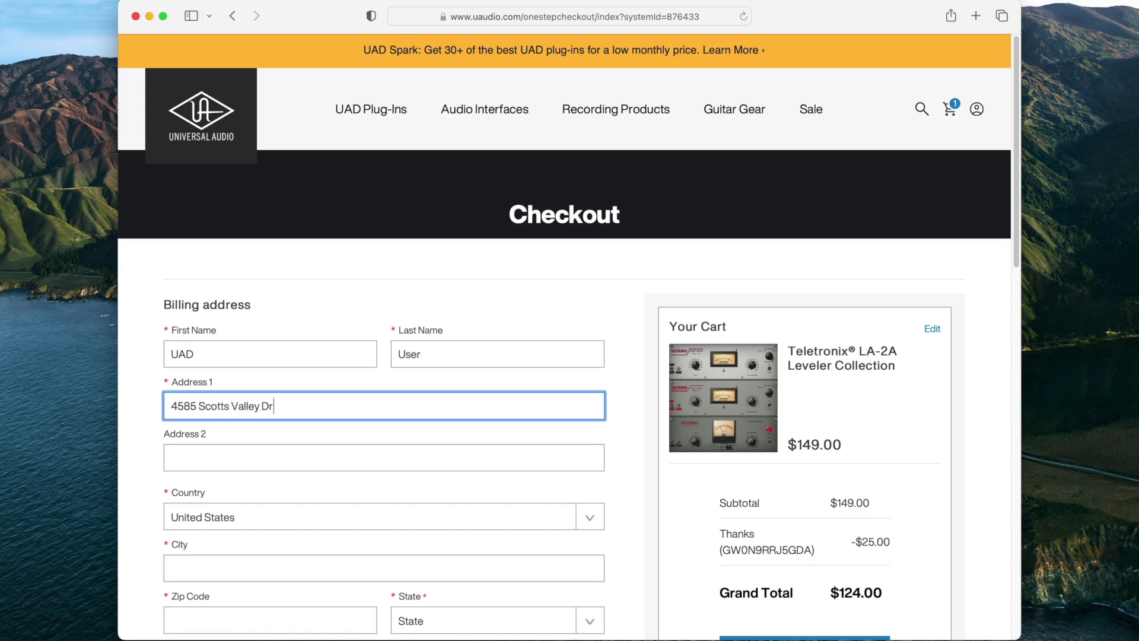
{"action": "type", "text": "ive"}
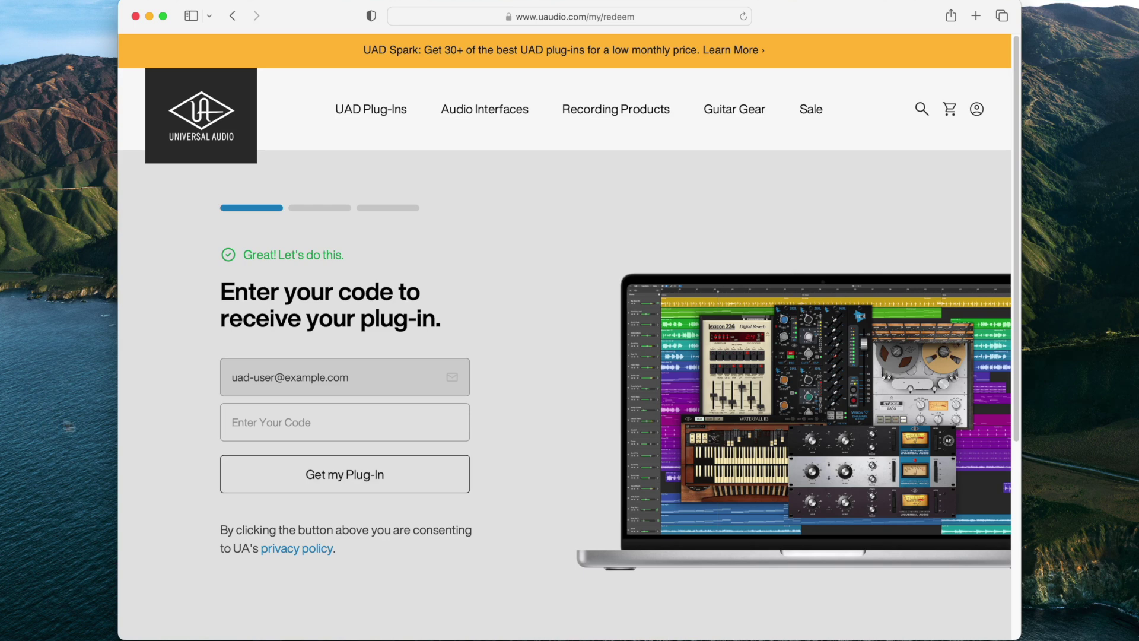
Step: Enter the redemption code and submit it with Get my Plug-In
{"action": "left_click", "coordinate": [360, 426]}
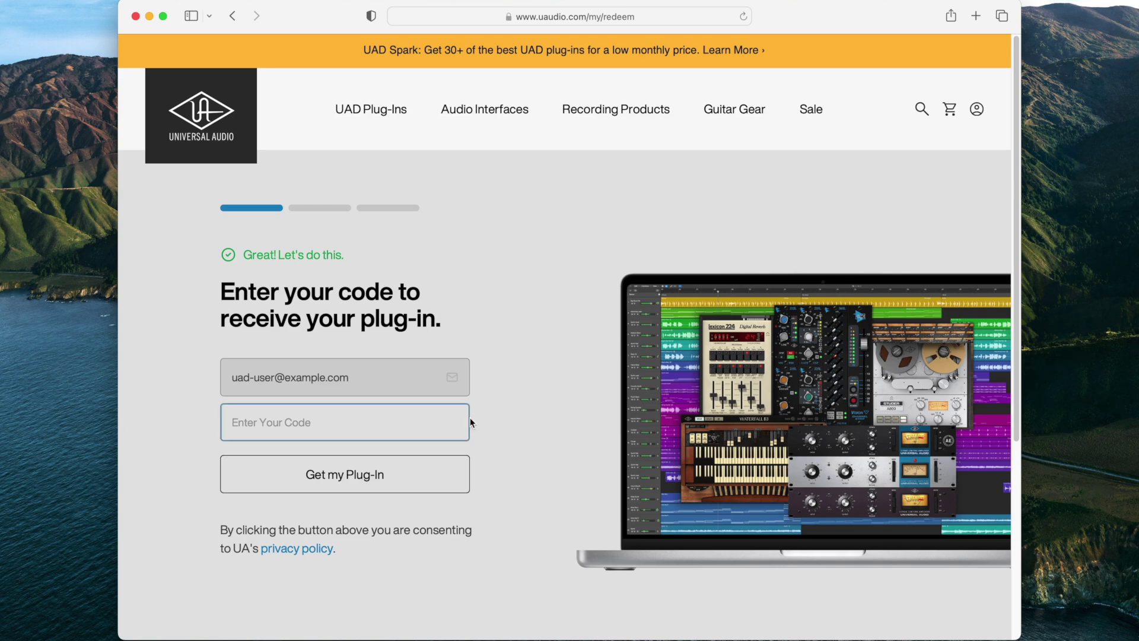
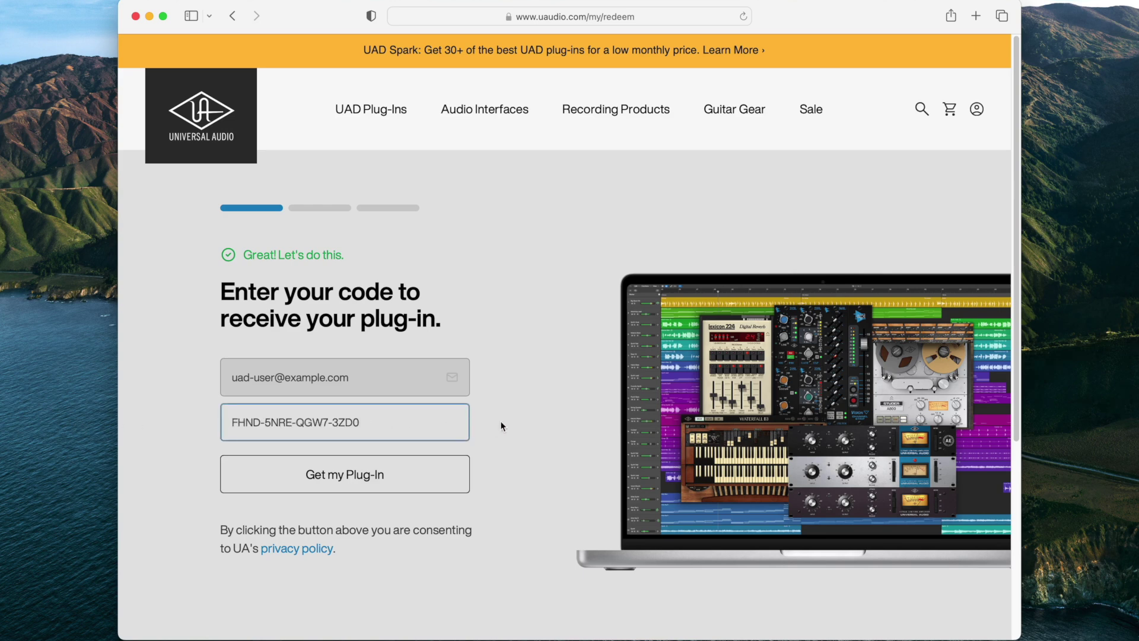
{"action": "left_click", "coordinate": [439, 479]}
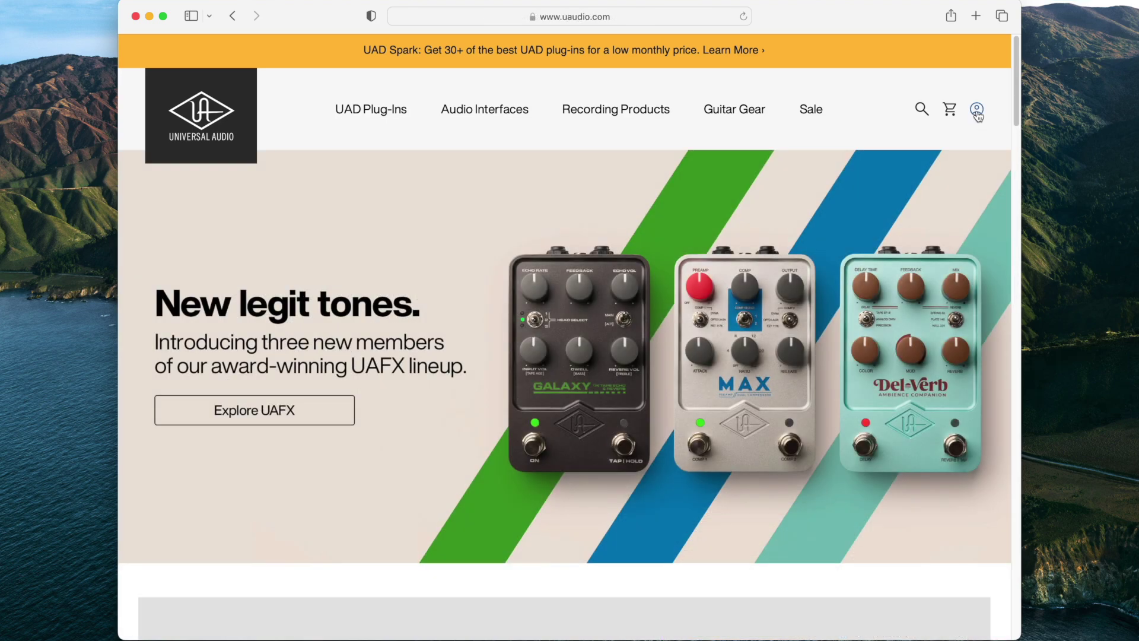
Step: Log in and show SYSTEM 2's plug-ins in My Plug-In Library
{"action": "left_click", "coordinate": [976, 109]}
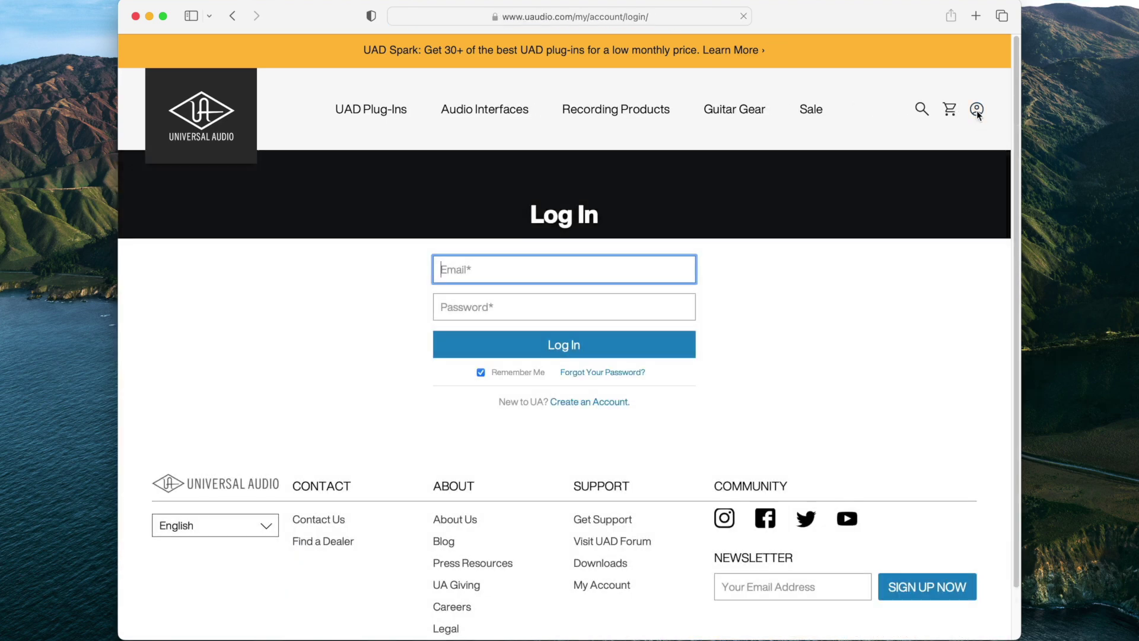
{"action": "type", "text": "uaduser@example.com"}
{"action": "left_click", "coordinate": [689, 345]}
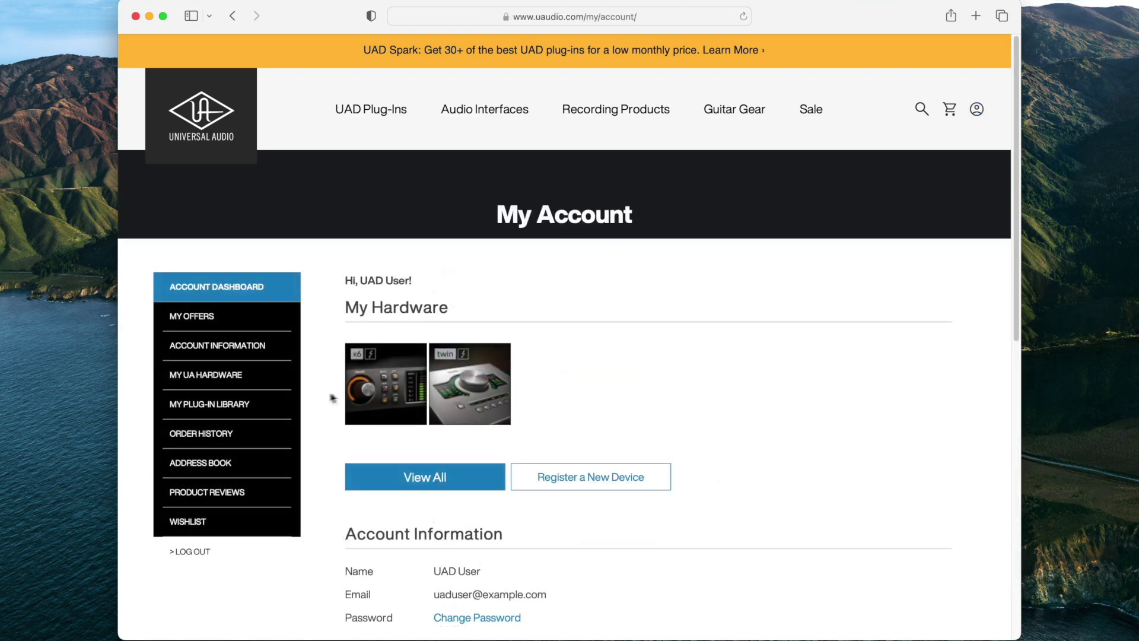
{"action": "left_click", "coordinate": [282, 408]}
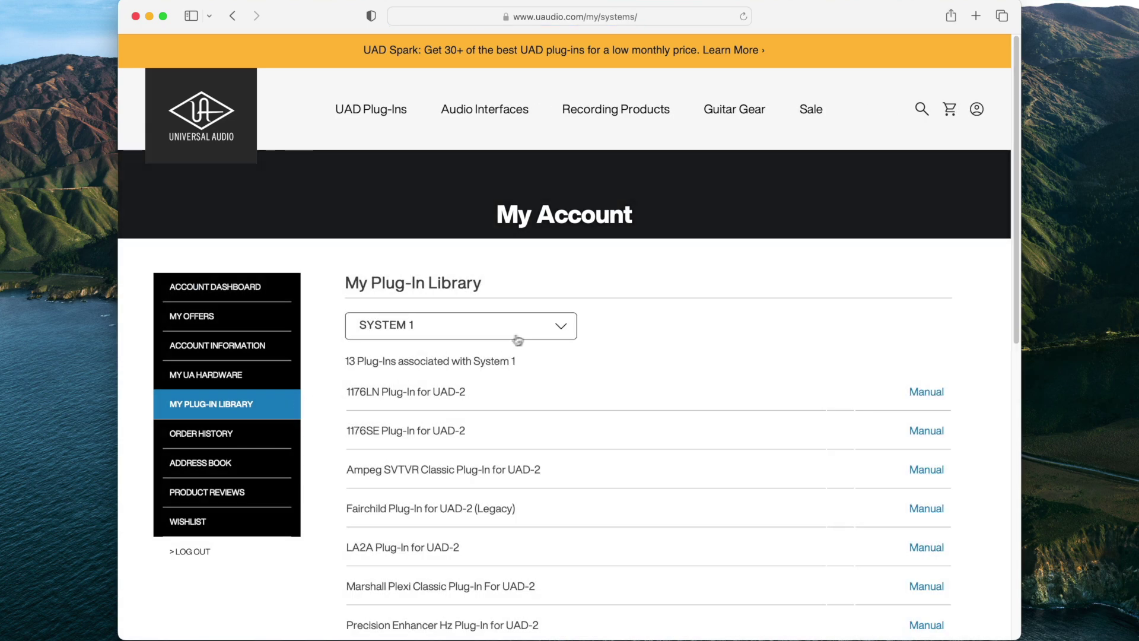
{"action": "left_click", "coordinate": [561, 328]}
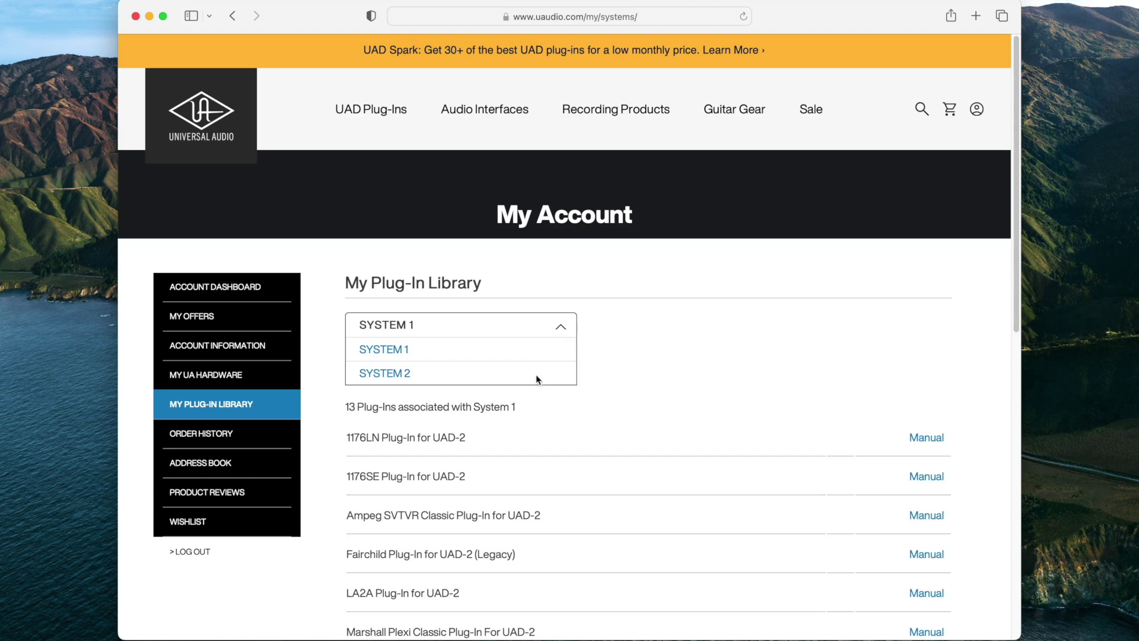
{"action": "left_click", "coordinate": [536, 375]}
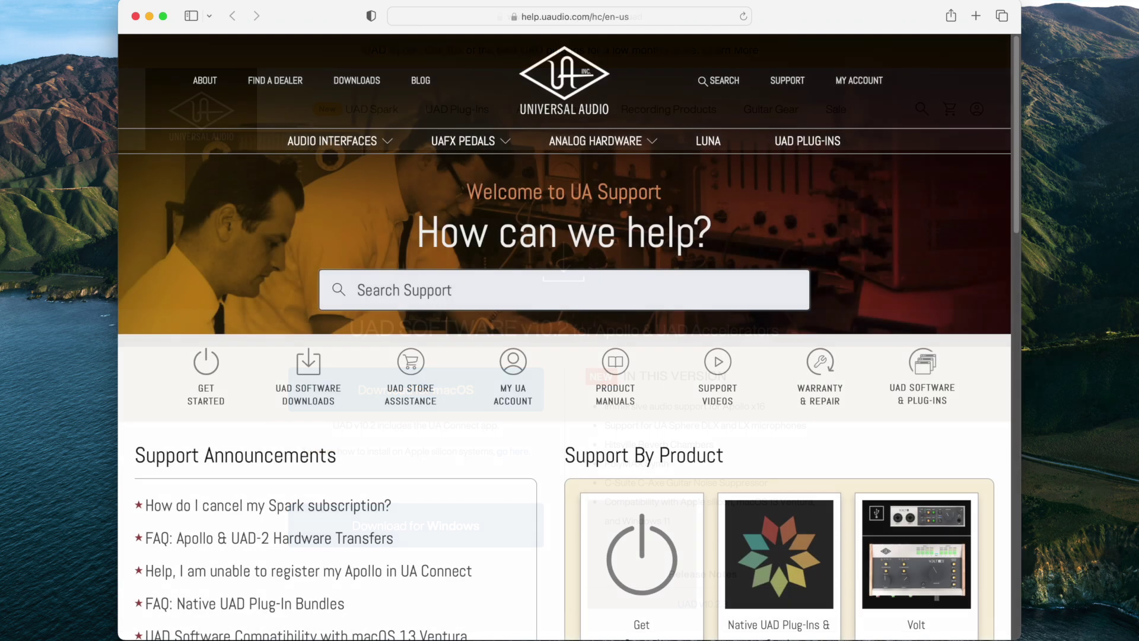
{"action": "type", "text": "macos "}
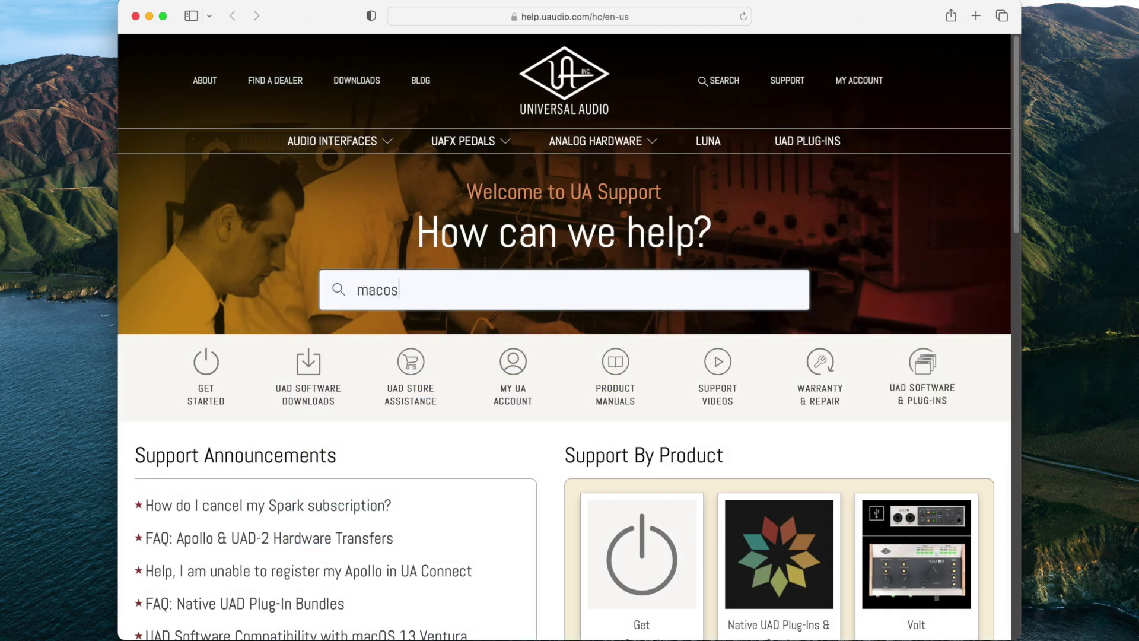
{"action": "type", "text": "montere"}
{"action": "type", "text": "y"}
Step: Search UA Support for 'macOS monterey' and open the Monterey compatibility article
{"action": "key", "text": "Return"}
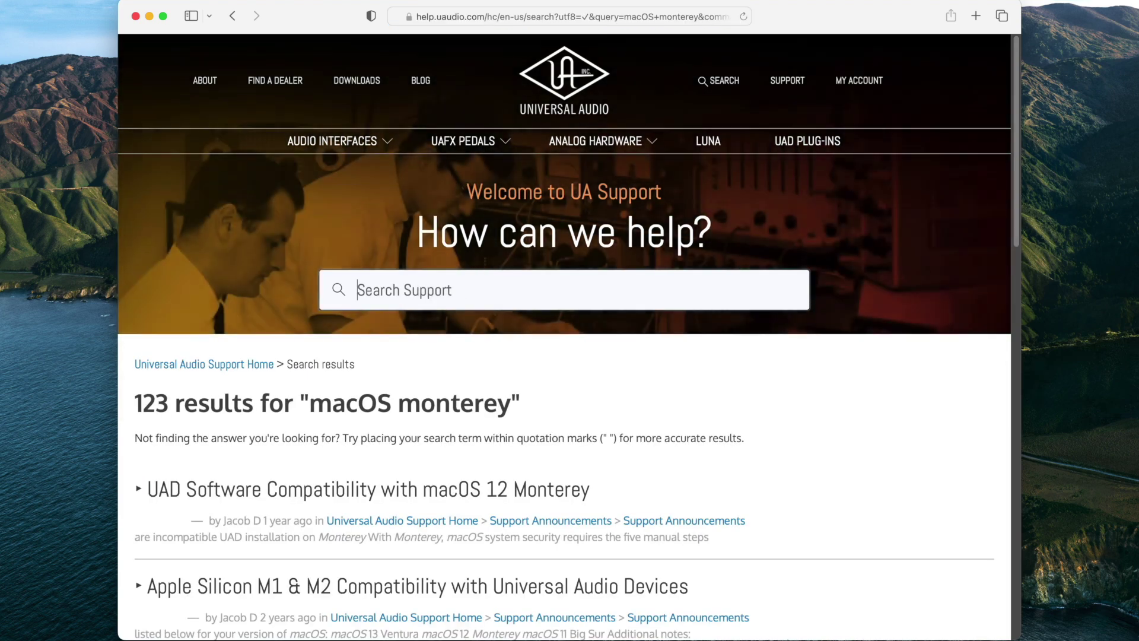
{"action": "left_click", "coordinate": [272, 489]}
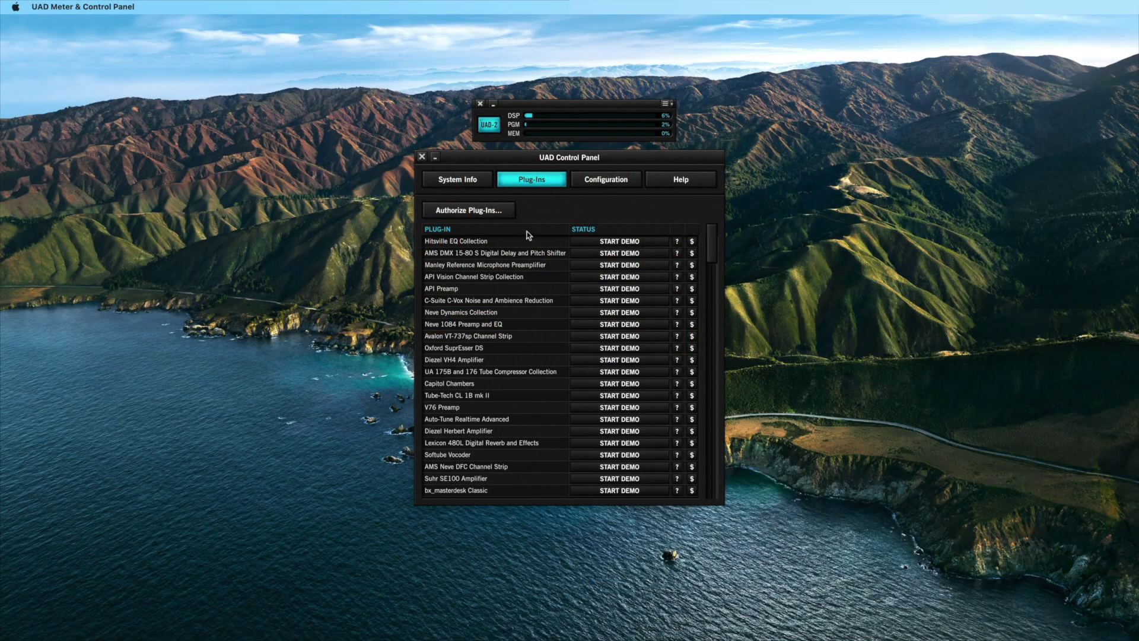
Step: Run Authorize Plug-Ins from the UAD Control Panel's Plug-Ins tab
{"action": "left_click", "coordinate": [513, 212]}
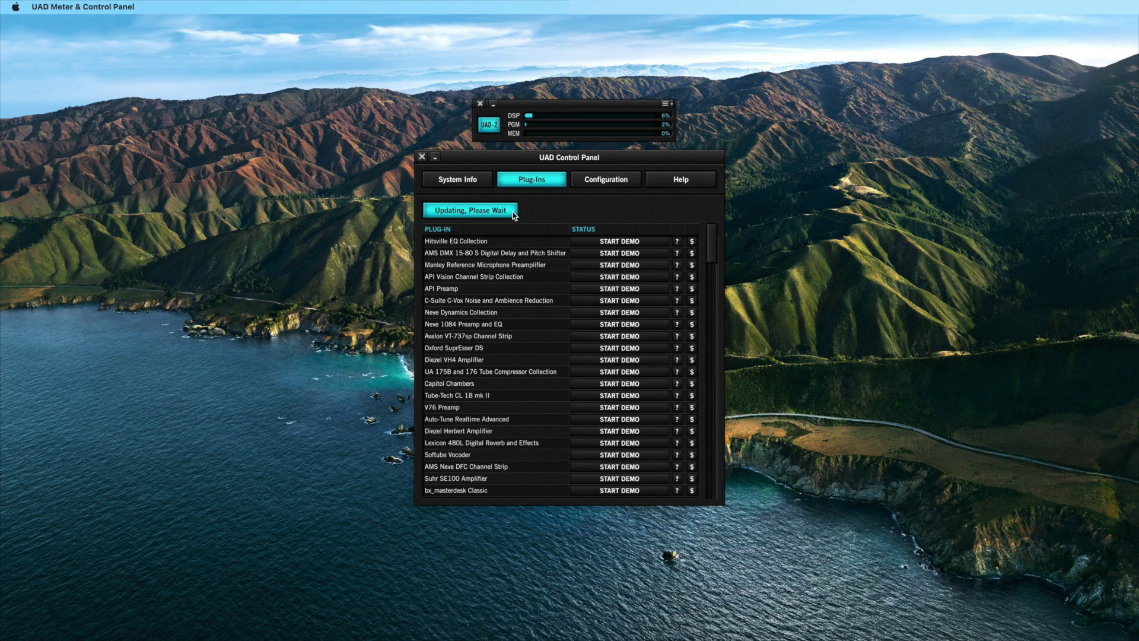